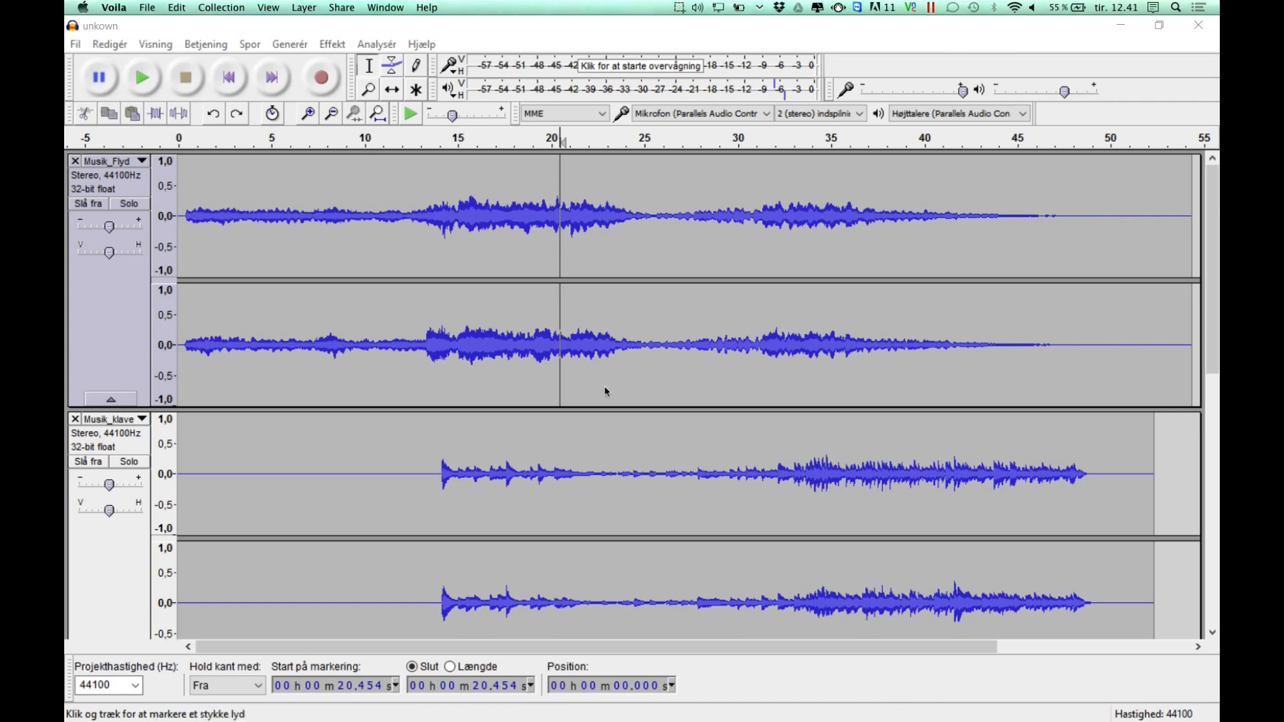
- Save the project under a new file name made of the owner's first name followed by "musik_v1"
{"action": "left_click", "coordinate": [75, 44]}
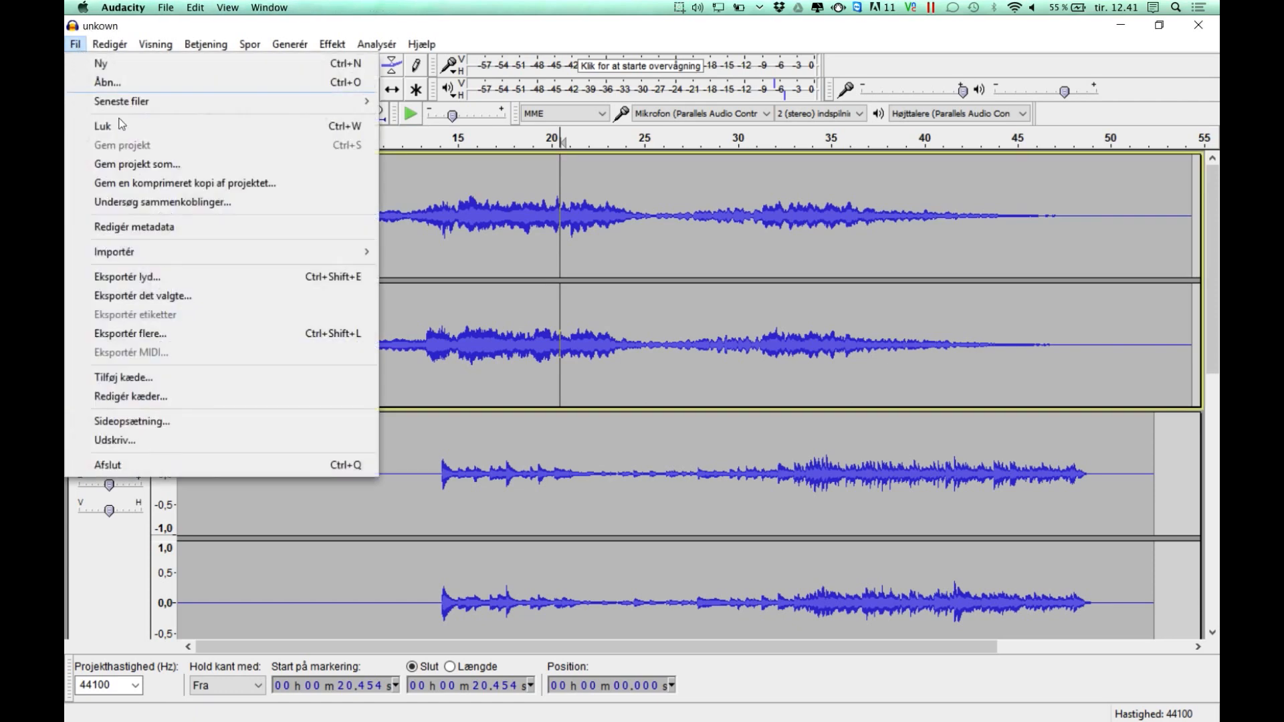
{"action": "left_click", "coordinate": [148, 171]}
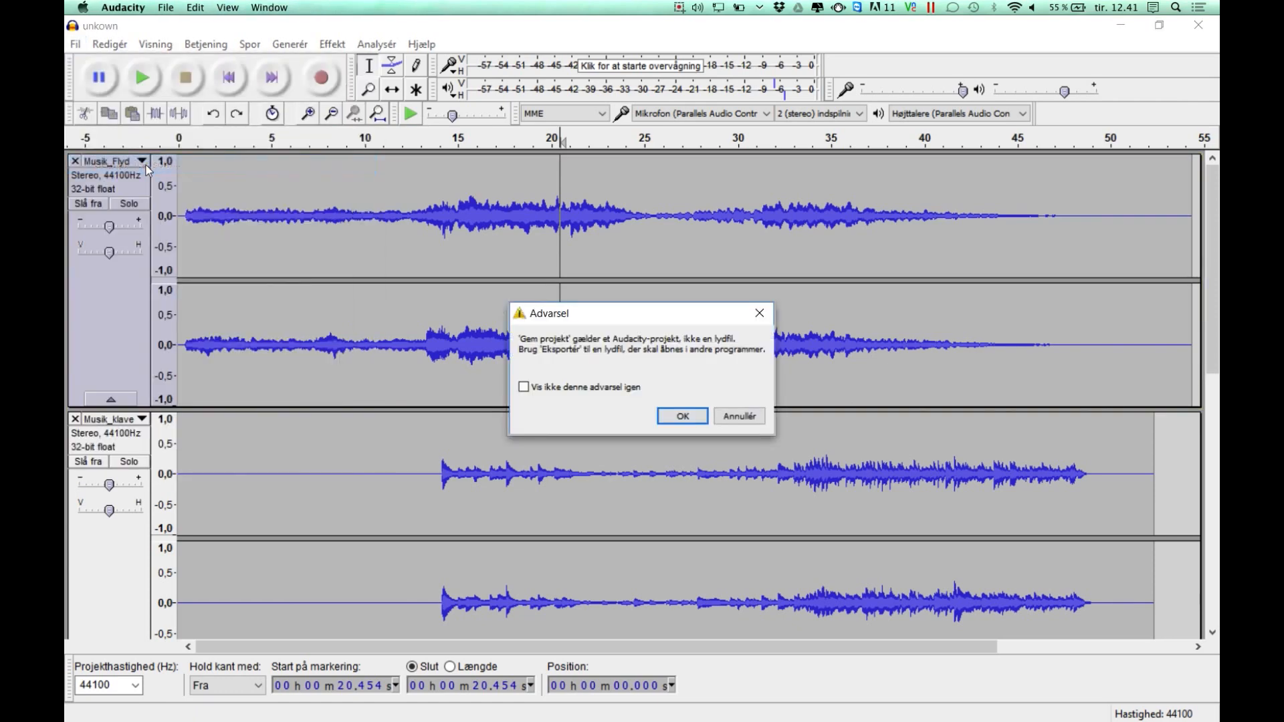
{"action": "left_click", "coordinate": [683, 417]}
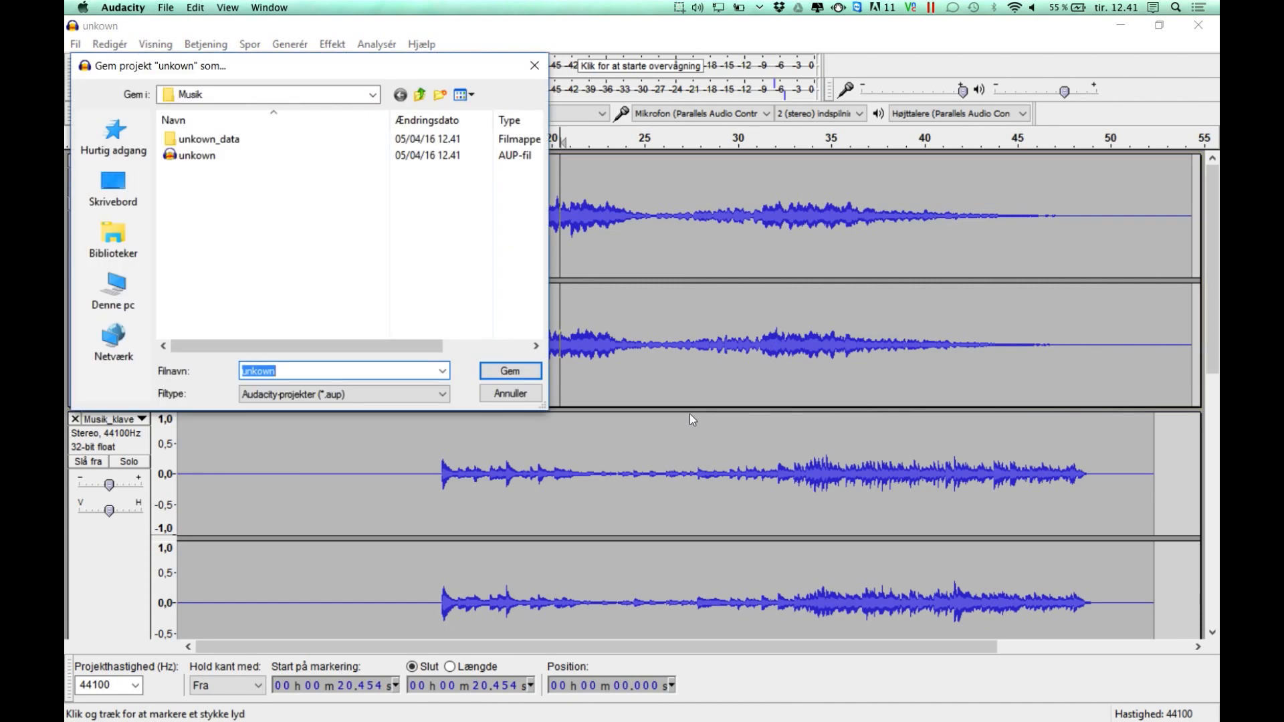
{"action": "type", "text": "Mathias' musik_v1"}
{"action": "key", "text": "Return"}
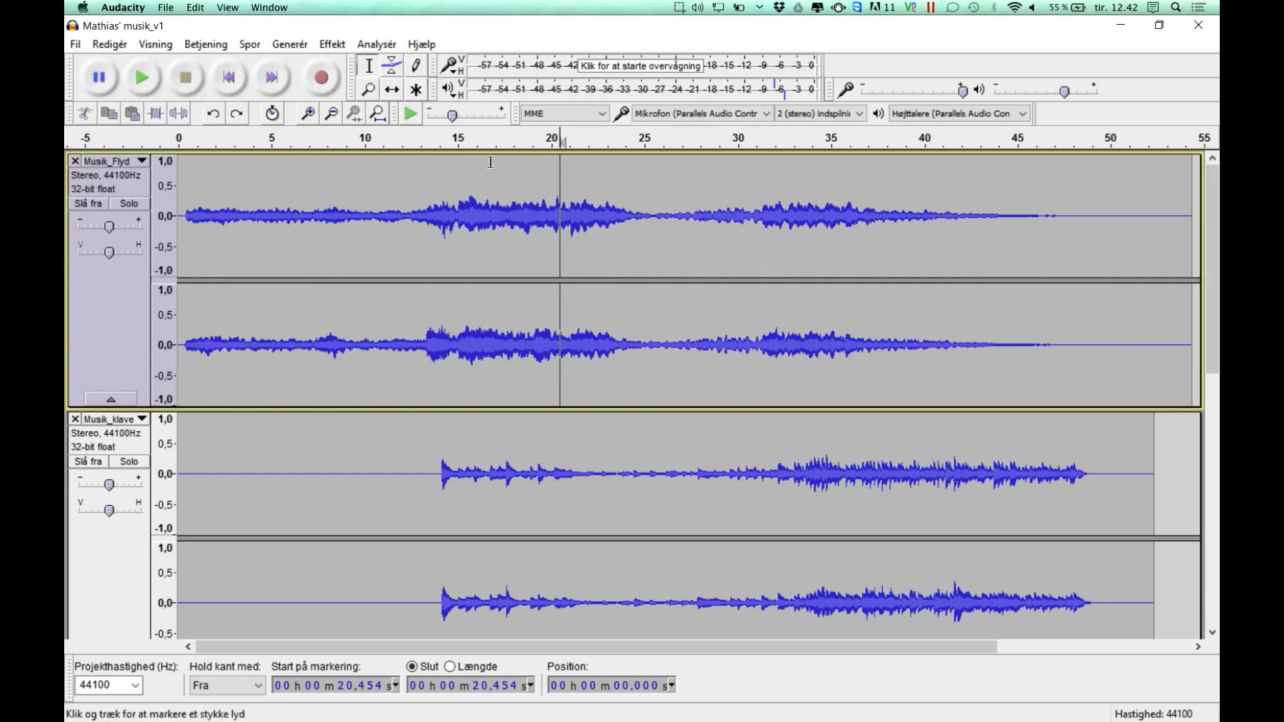
- Save the project again as a new version, changing the ending of the file name to "_v2"
{"action": "left_click", "coordinate": [75, 44]}
{"action": "left_click", "coordinate": [153, 163]}
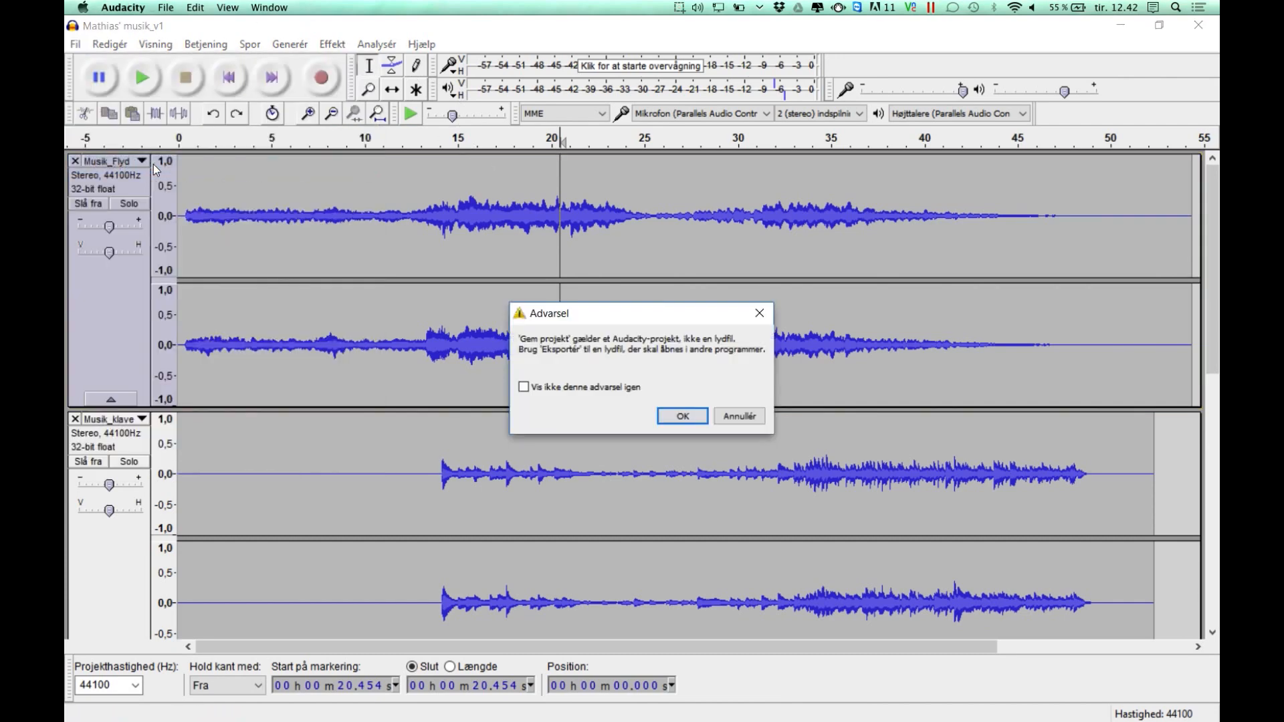
{"action": "left_click", "coordinate": [696, 416]}
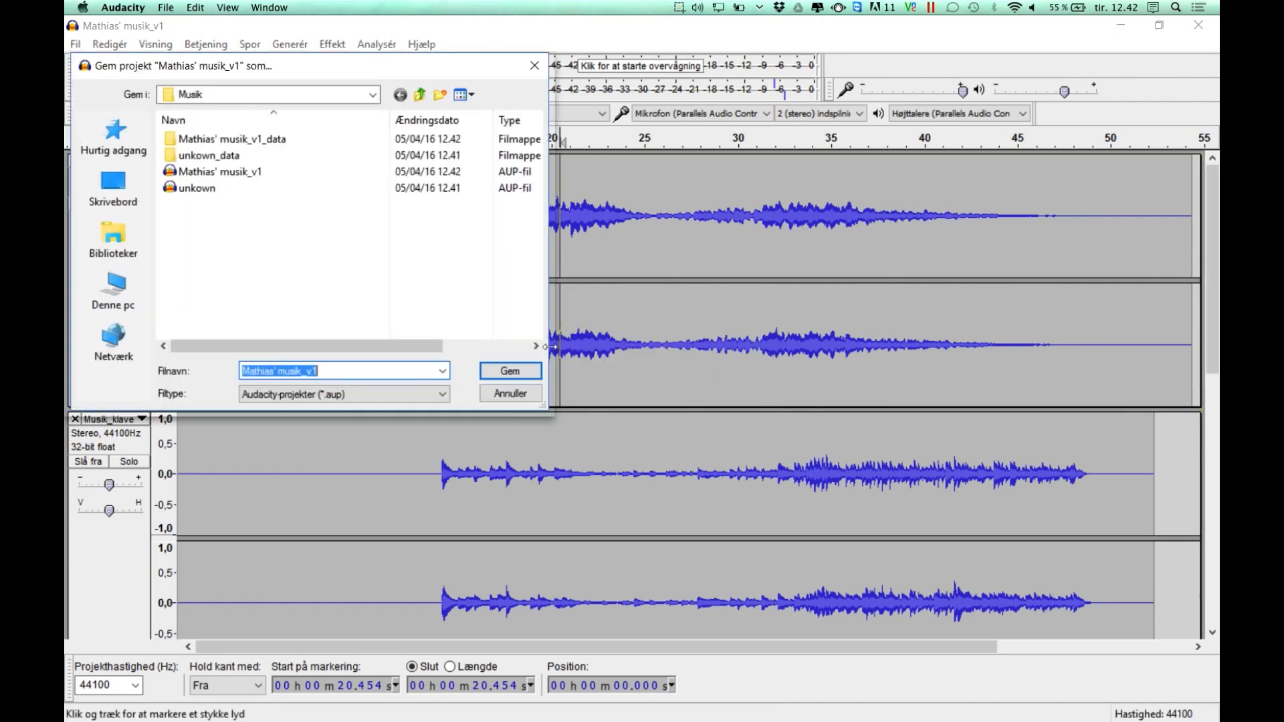
{"action": "key", "text": "Right"}
{"action": "key", "text": "BackSpace"}
{"action": "type", "text": "2"}
{"action": "key", "text": "Return"}
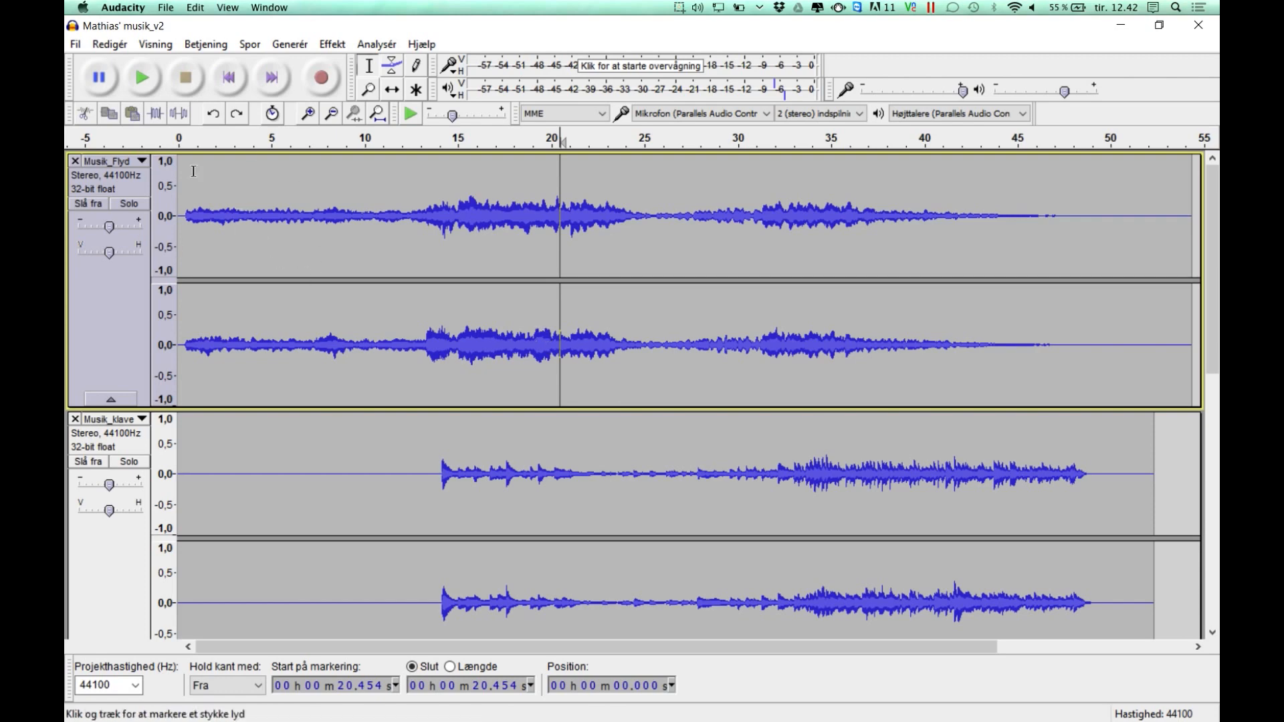
- Remove the Musik_Flyd track and play the remaining tracks briefly from near the start
{"action": "left_click", "coordinate": [76, 161]}
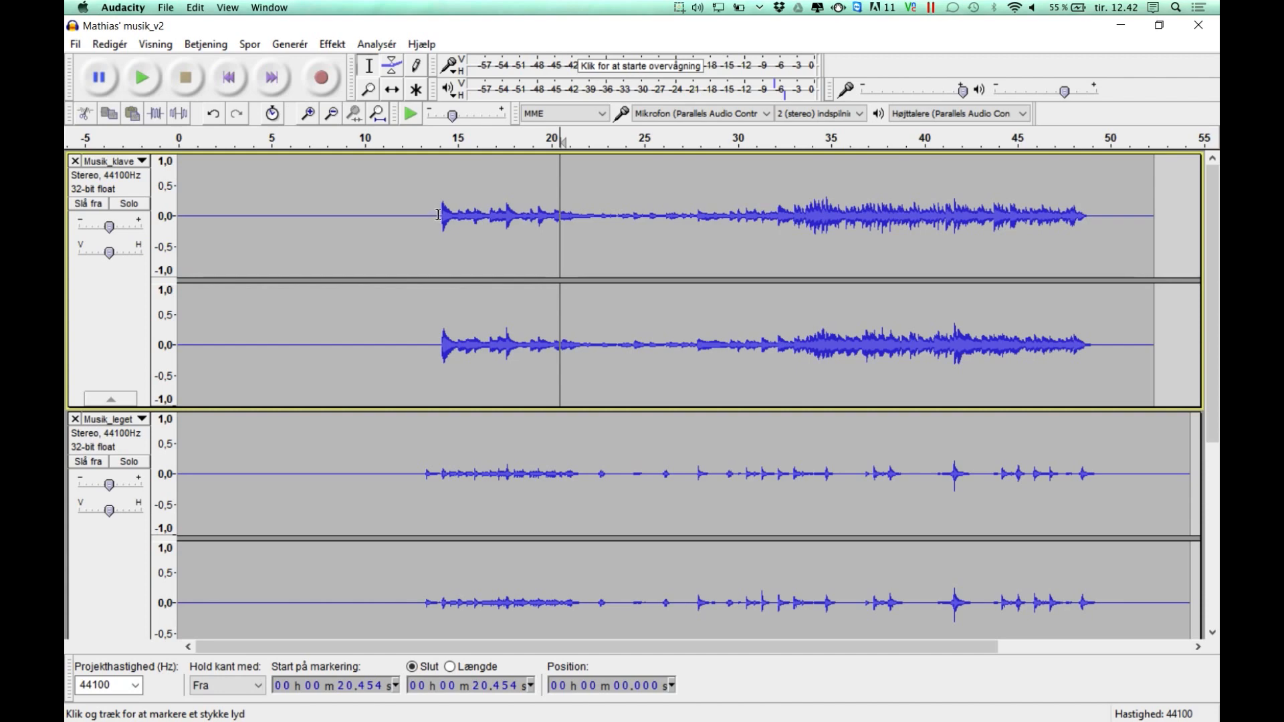
{"action": "left_click", "coordinate": [187, 241]}
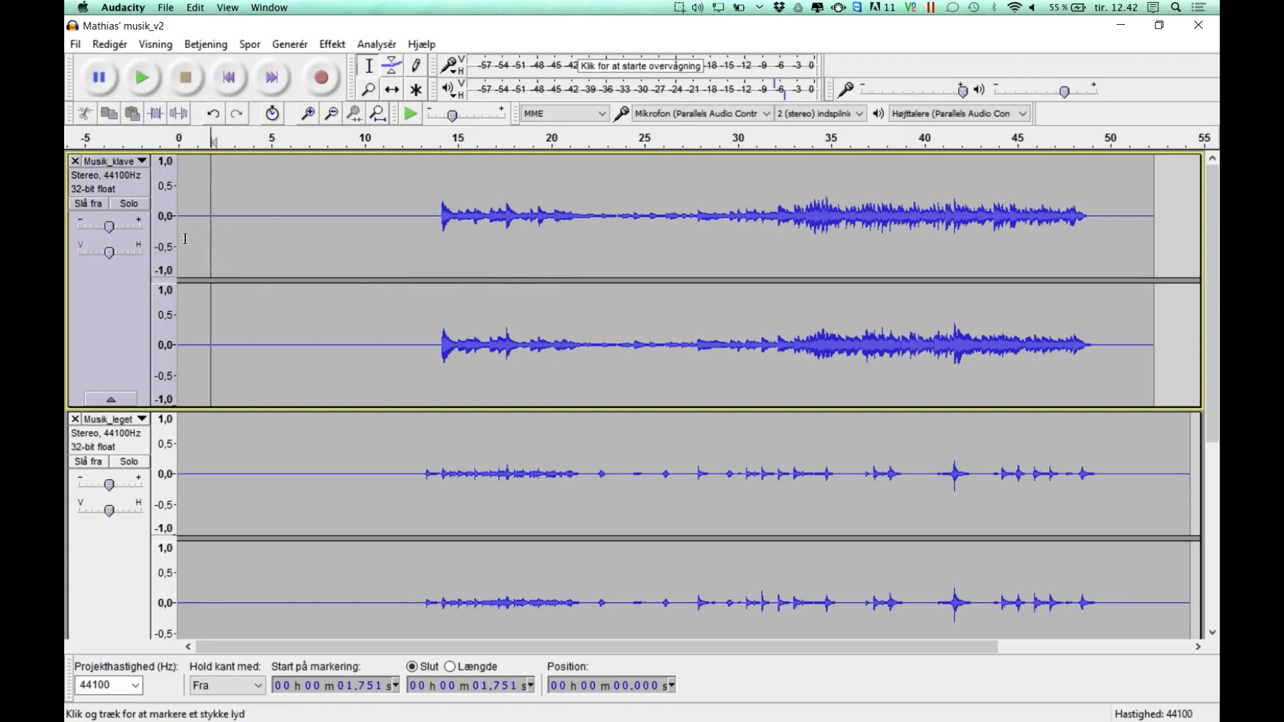
{"action": "key", "text": "space"}
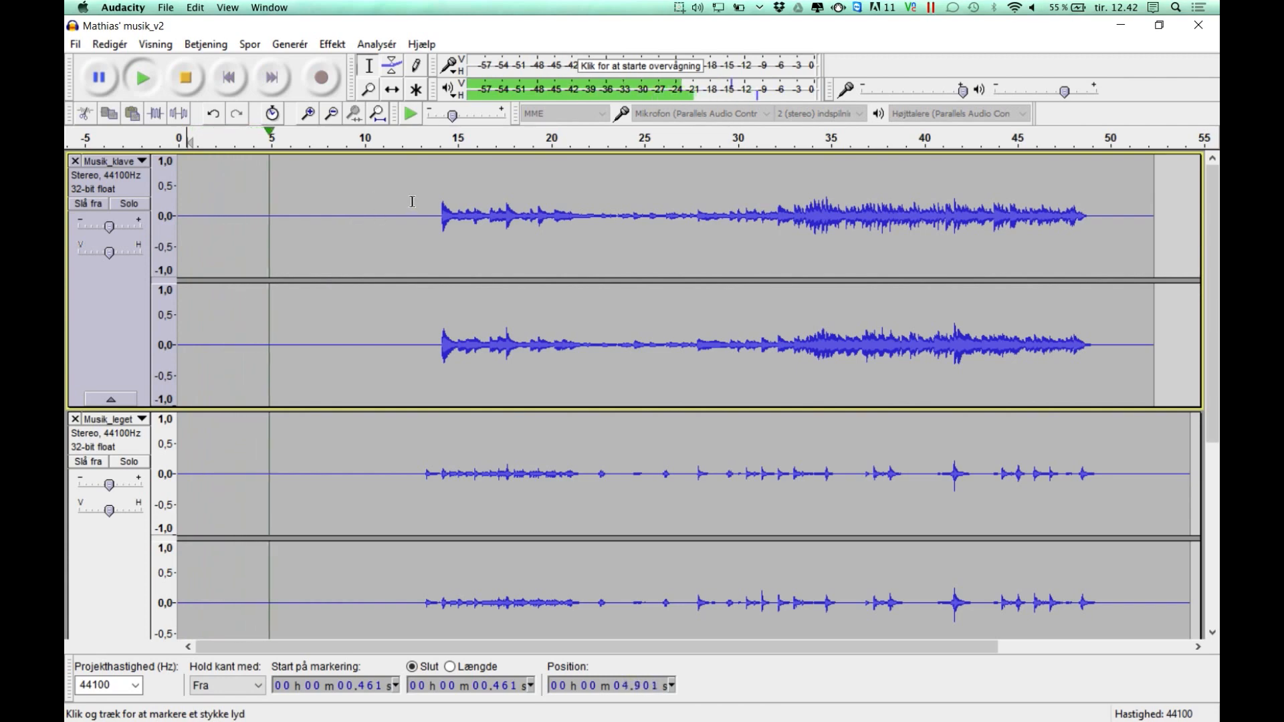
{"action": "key", "text": "space"}
- Delete the silent stretch from 0 to about 14 seconds in the Musik_klave track and play the project from the beginning
{"action": "left_click_drag", "start_coordinate": [440, 212], "coordinate": [67, 231]}
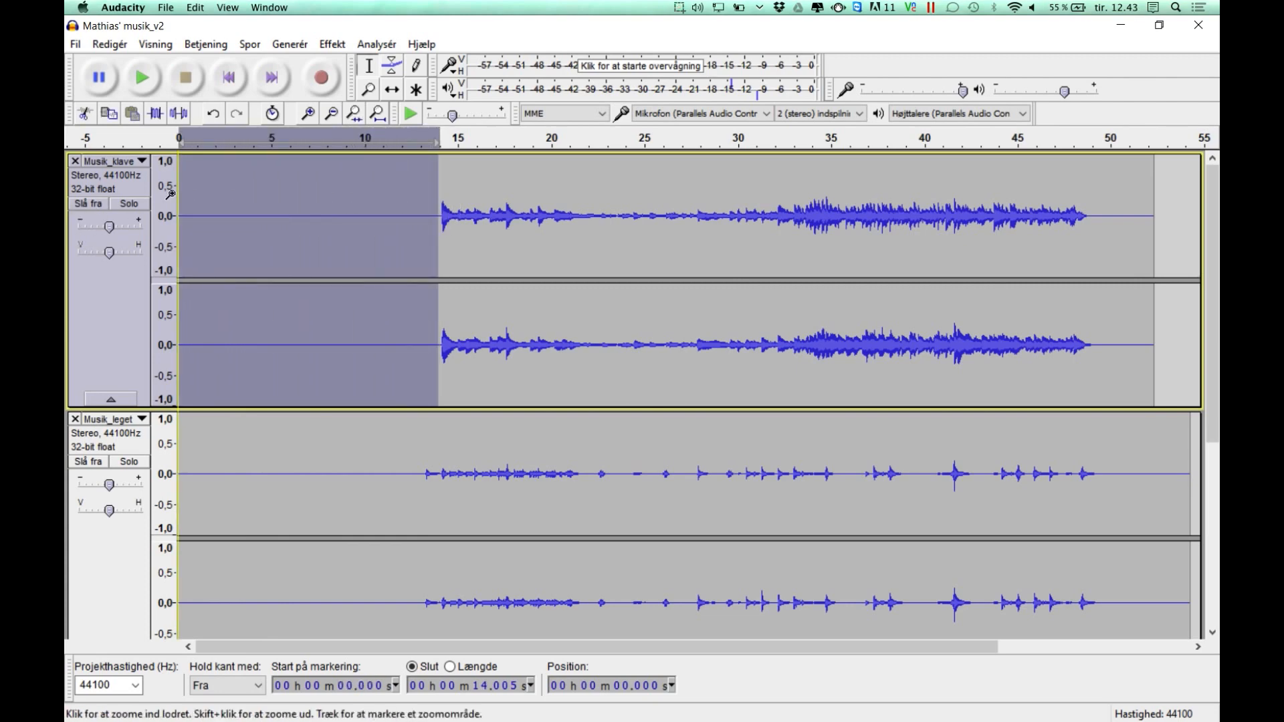
{"action": "left_click", "coordinate": [453, 241]}
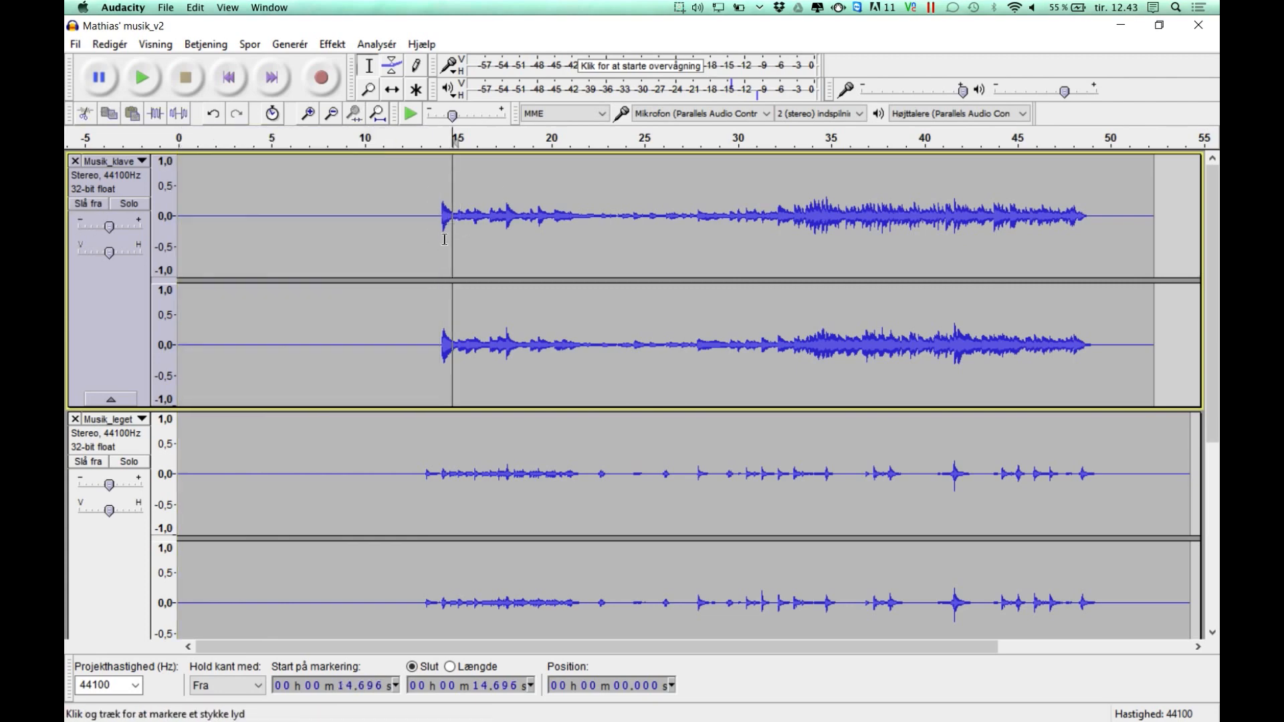
{"action": "left_click_drag", "start_coordinate": [440, 236], "coordinate": [142, 261]}
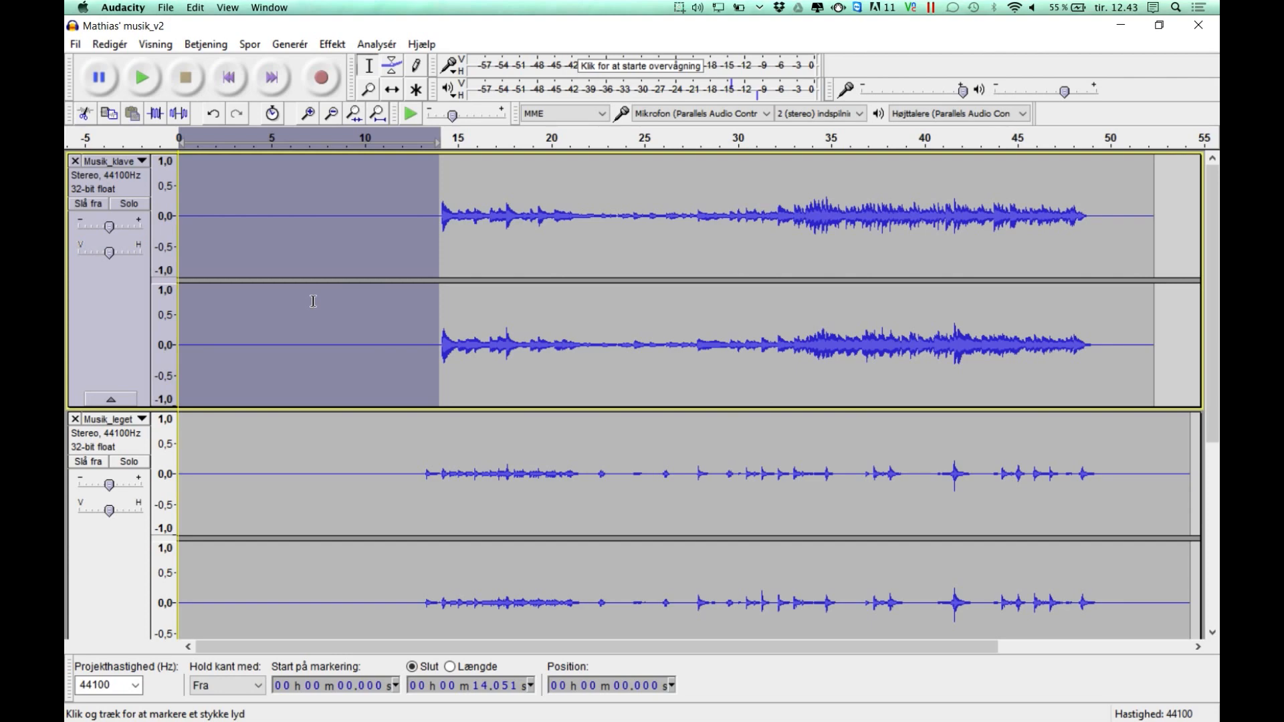
{"action": "key", "text": "Delete"}
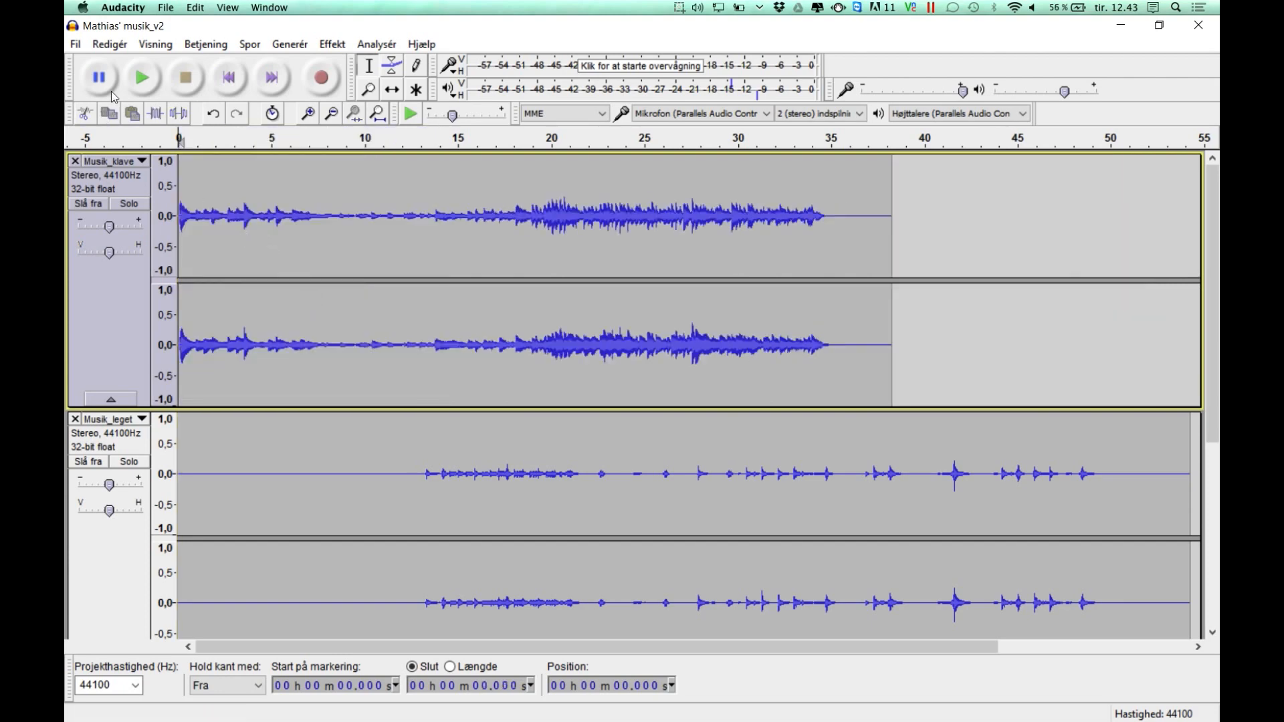
{"action": "left_click", "coordinate": [143, 79]}
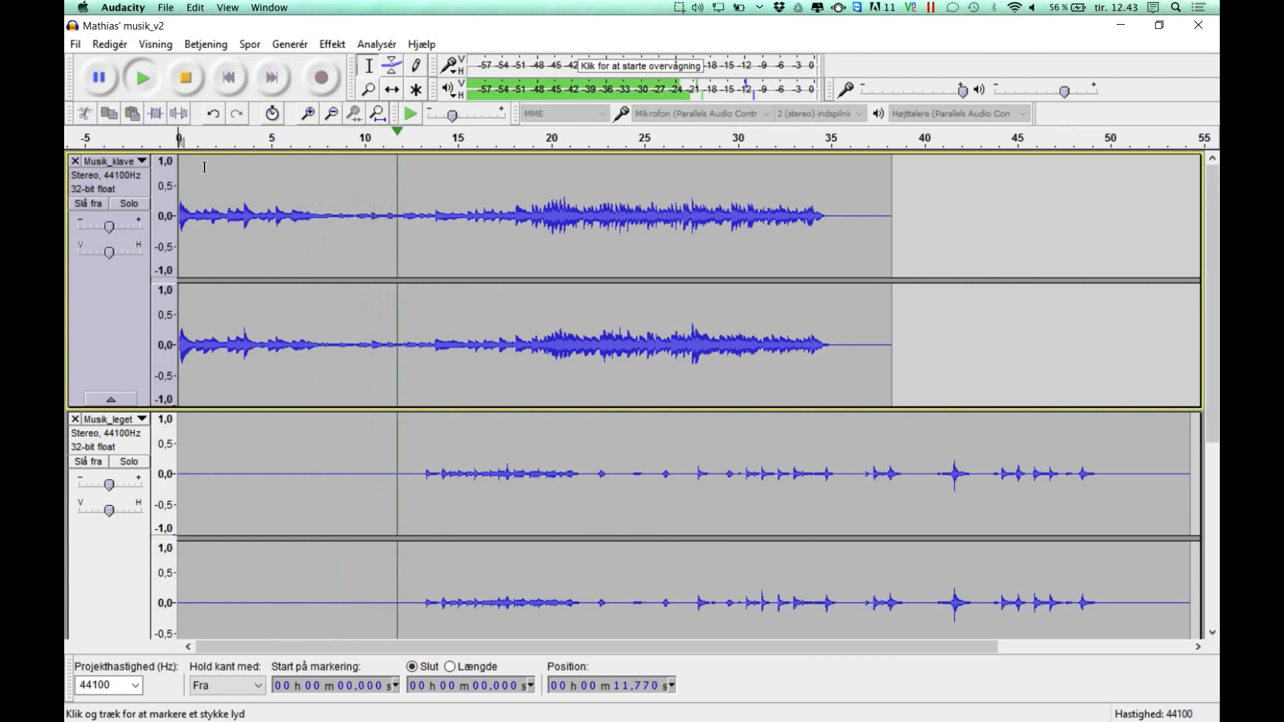
{"action": "key", "text": "space"}
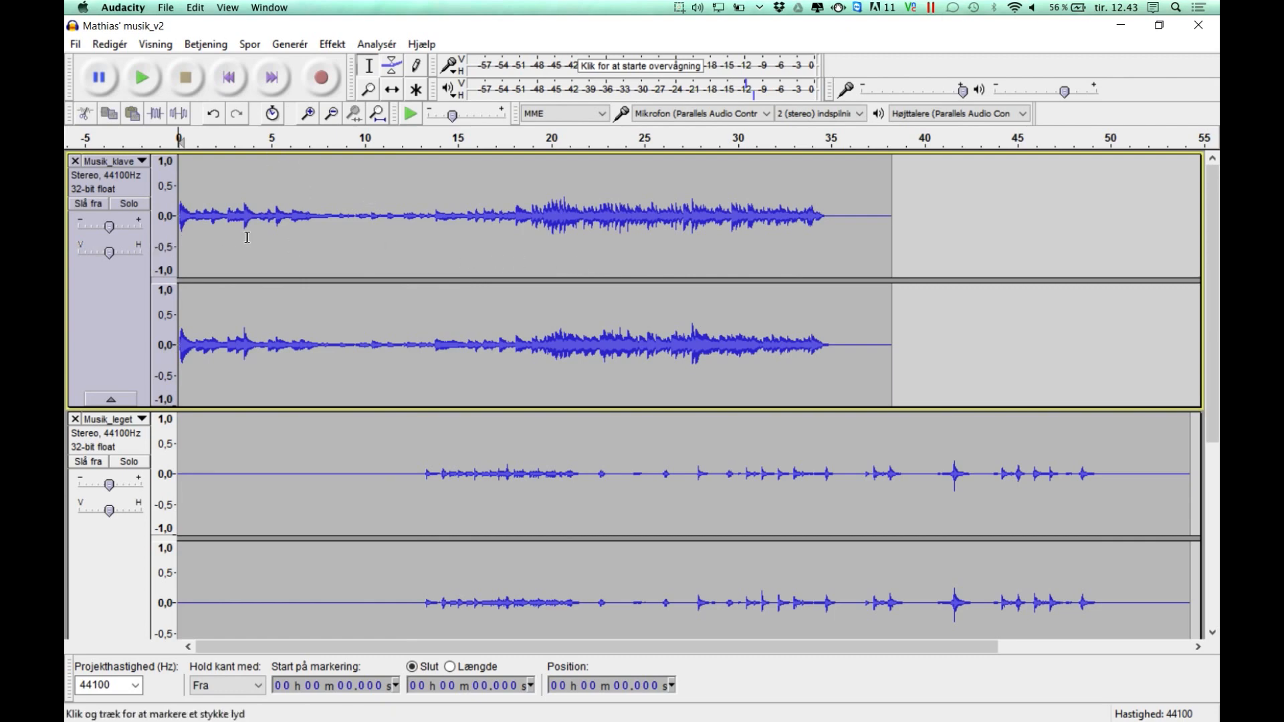
- Delete the section between about 3.5 and 15.8 seconds in the Musik_klave track and play the project from the start
{"action": "left_click_drag", "start_coordinate": [243, 240], "coordinate": [474, 248]}
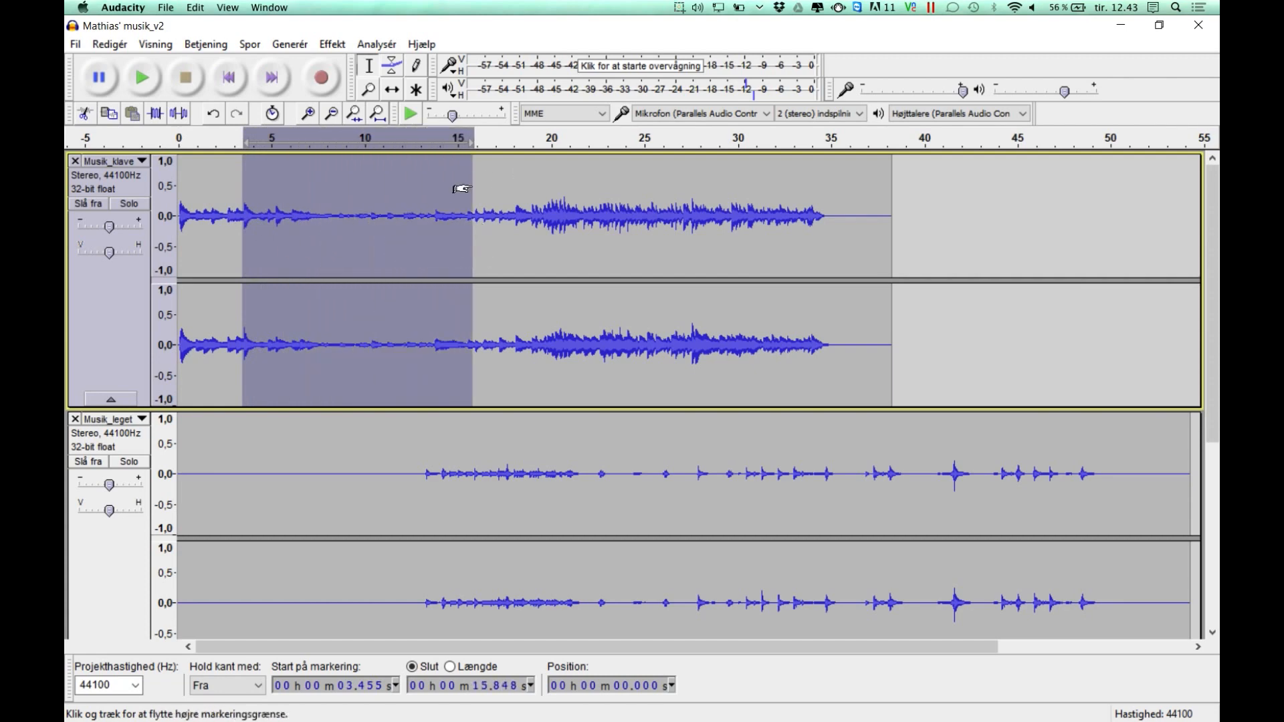
{"action": "key", "text": "Delete"}
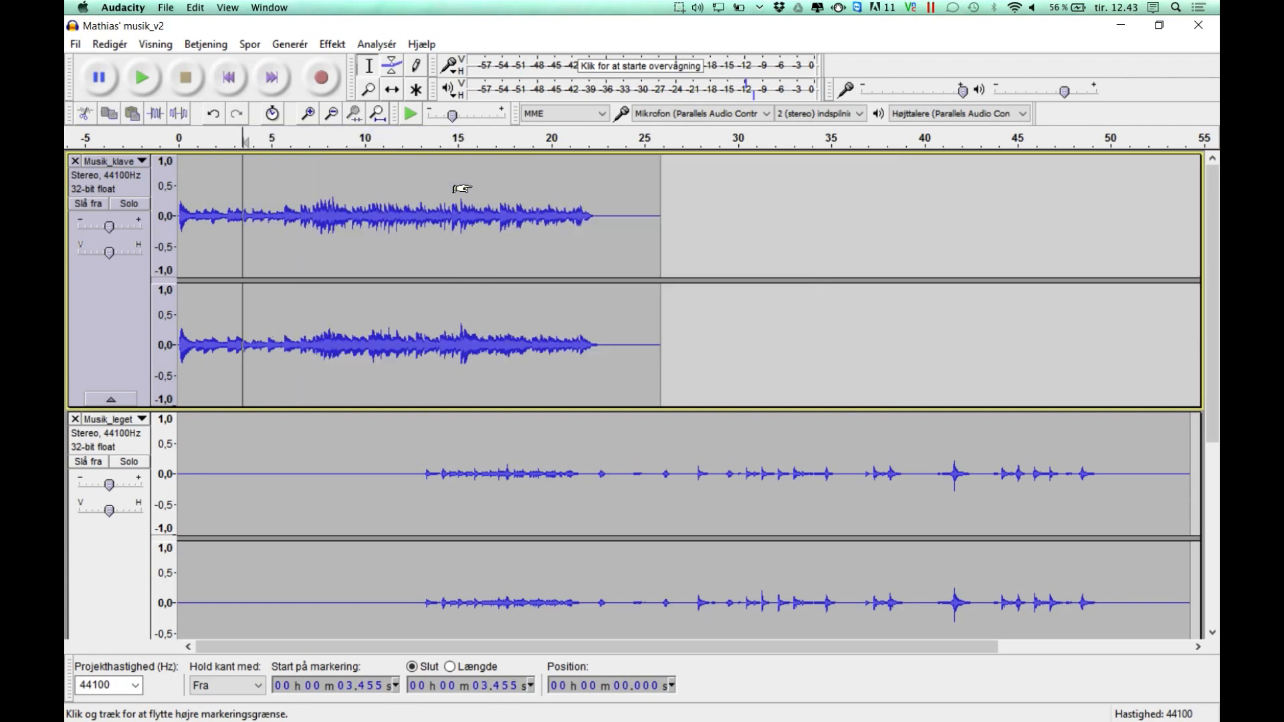
{"action": "left_click", "coordinate": [179, 244]}
{"action": "key", "text": "space"}
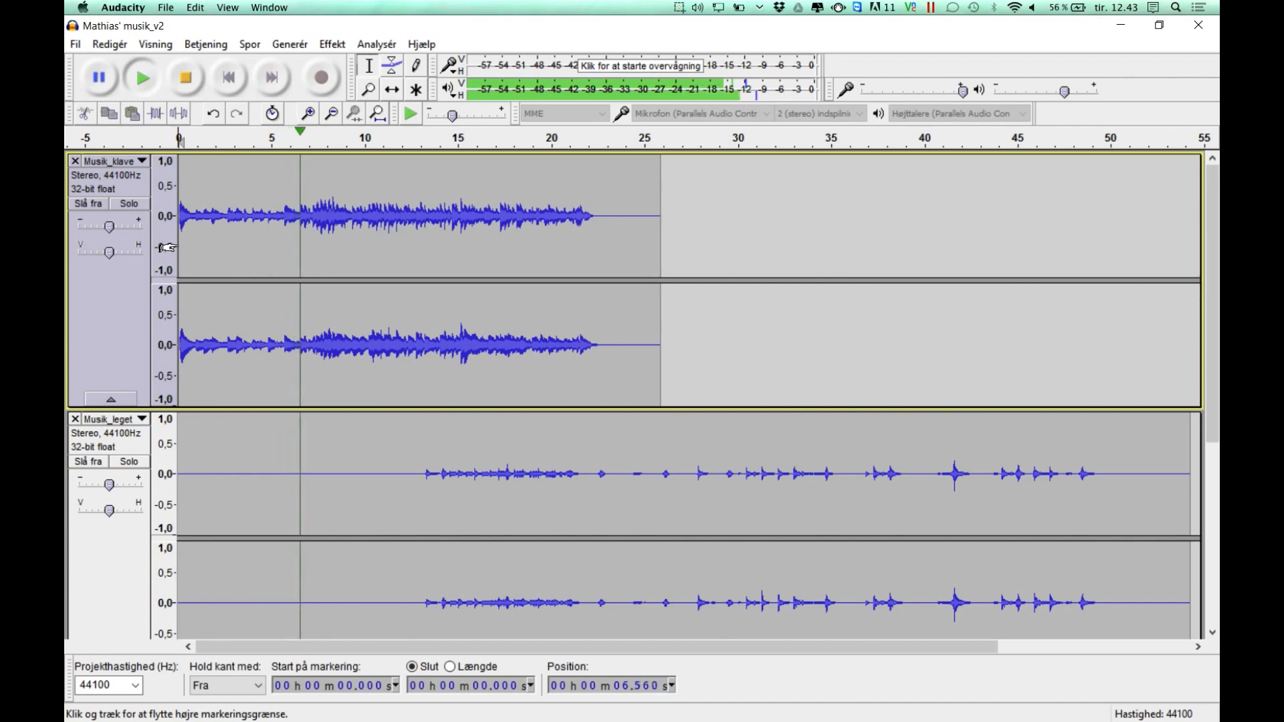
{"action": "key", "text": "space"}
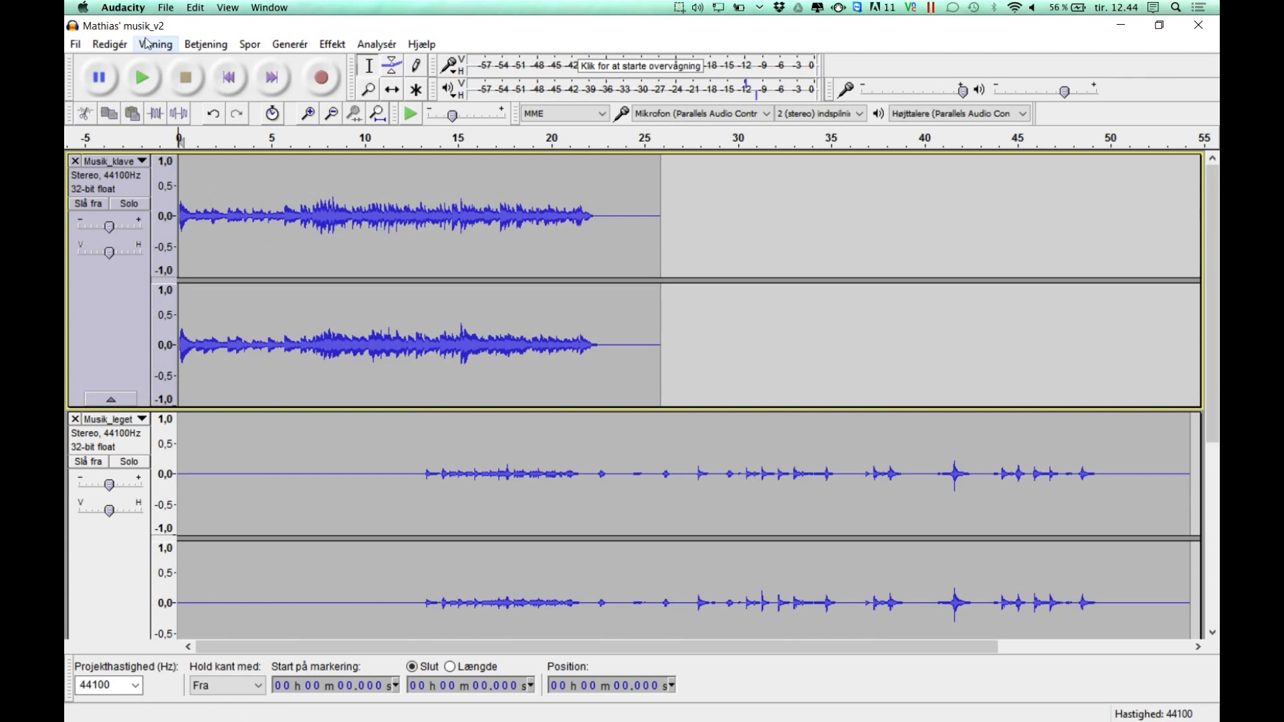
- Undo the edits one by one until the Musik_Flyd track is restored above Musik_klave, and clear the selection
{"action": "left_click", "coordinate": [122, 46]}
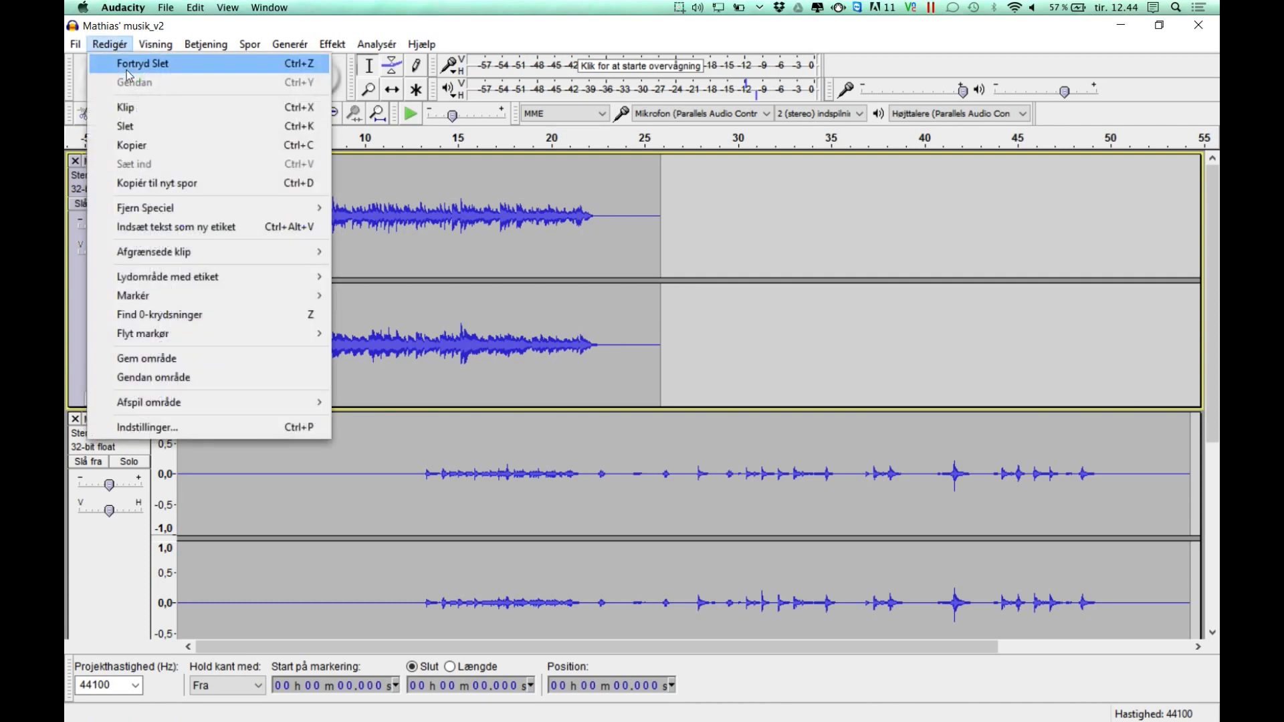
{"action": "left_click", "coordinate": [128, 67]}
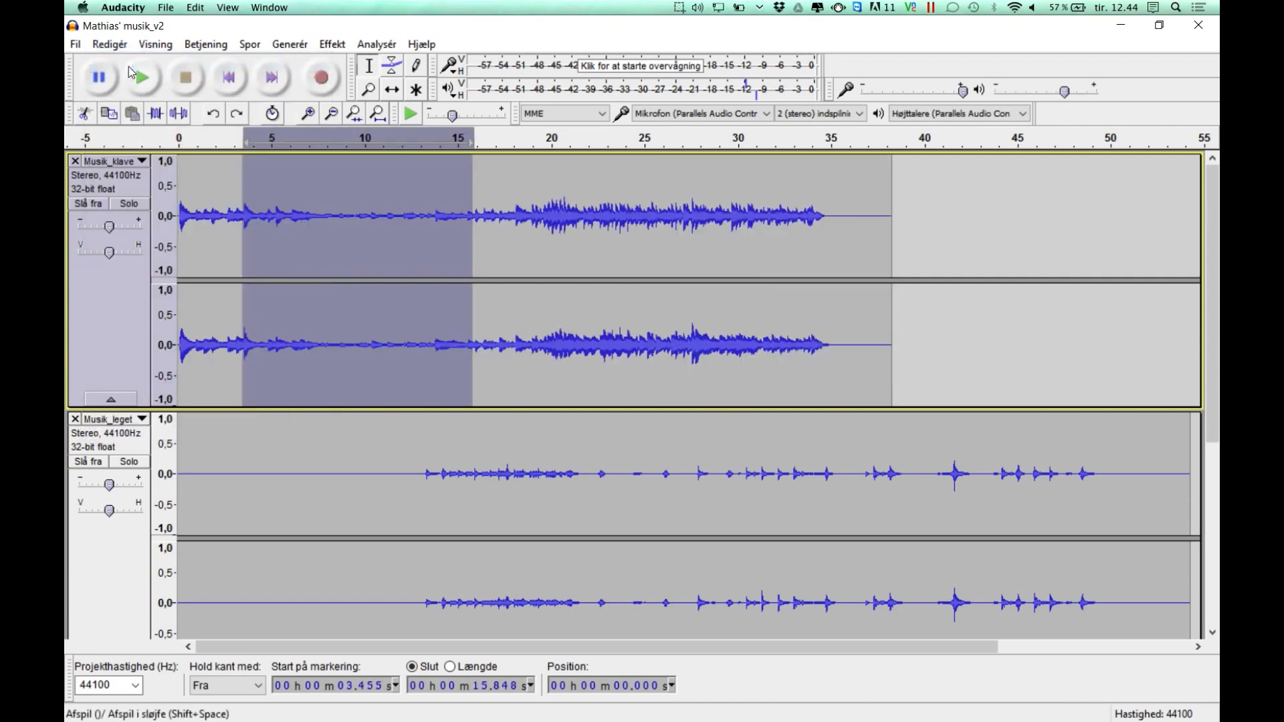
{"action": "left_click", "coordinate": [123, 46]}
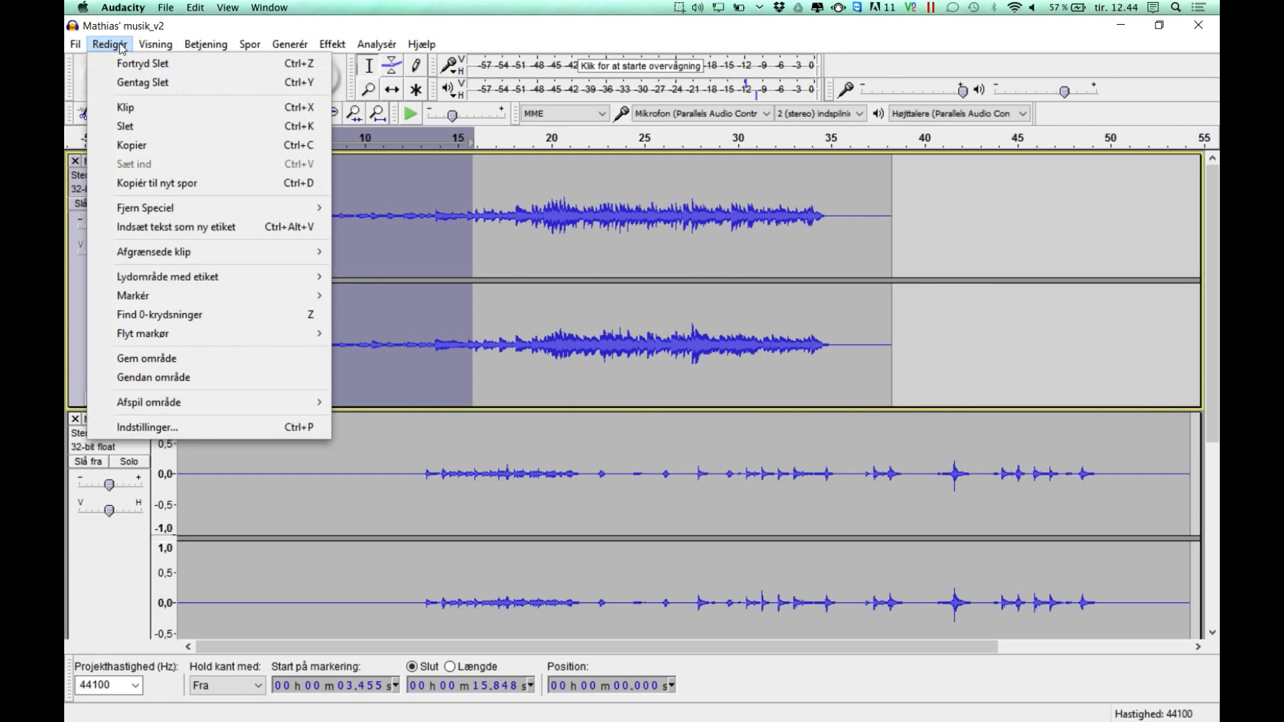
{"action": "left_click", "coordinate": [298, 63]}
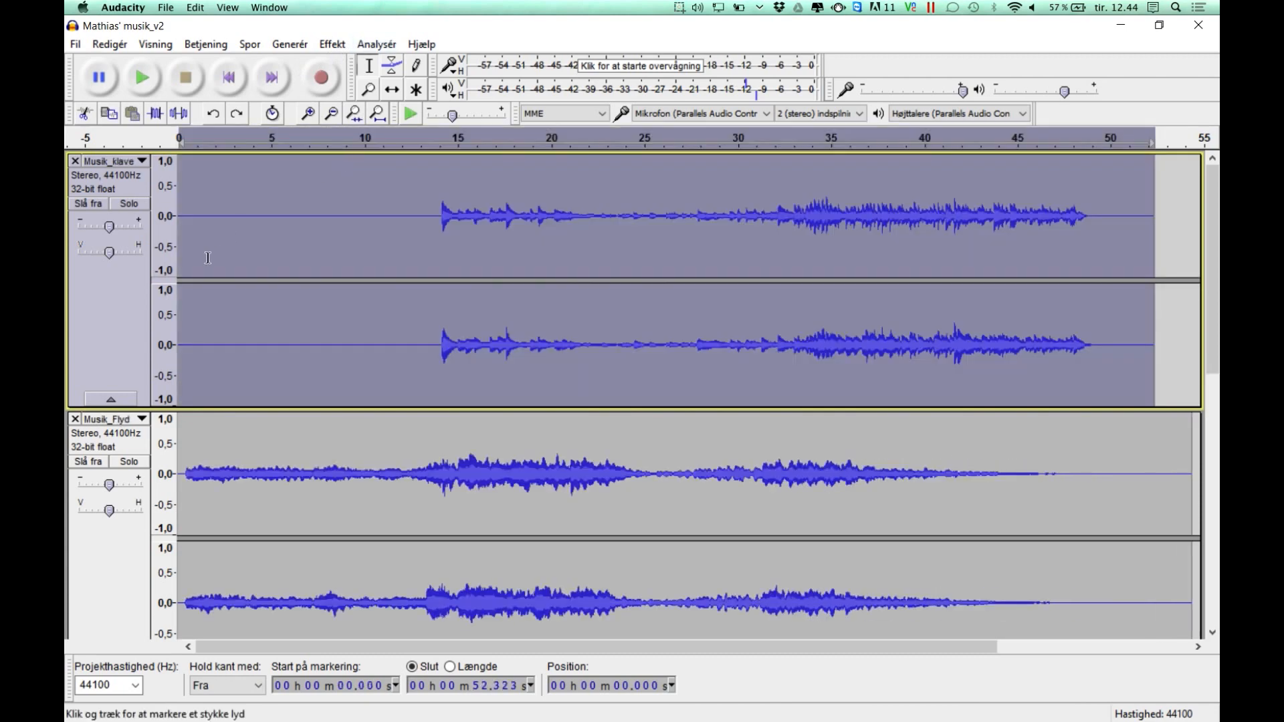
{"action": "left_click", "coordinate": [109, 44]}
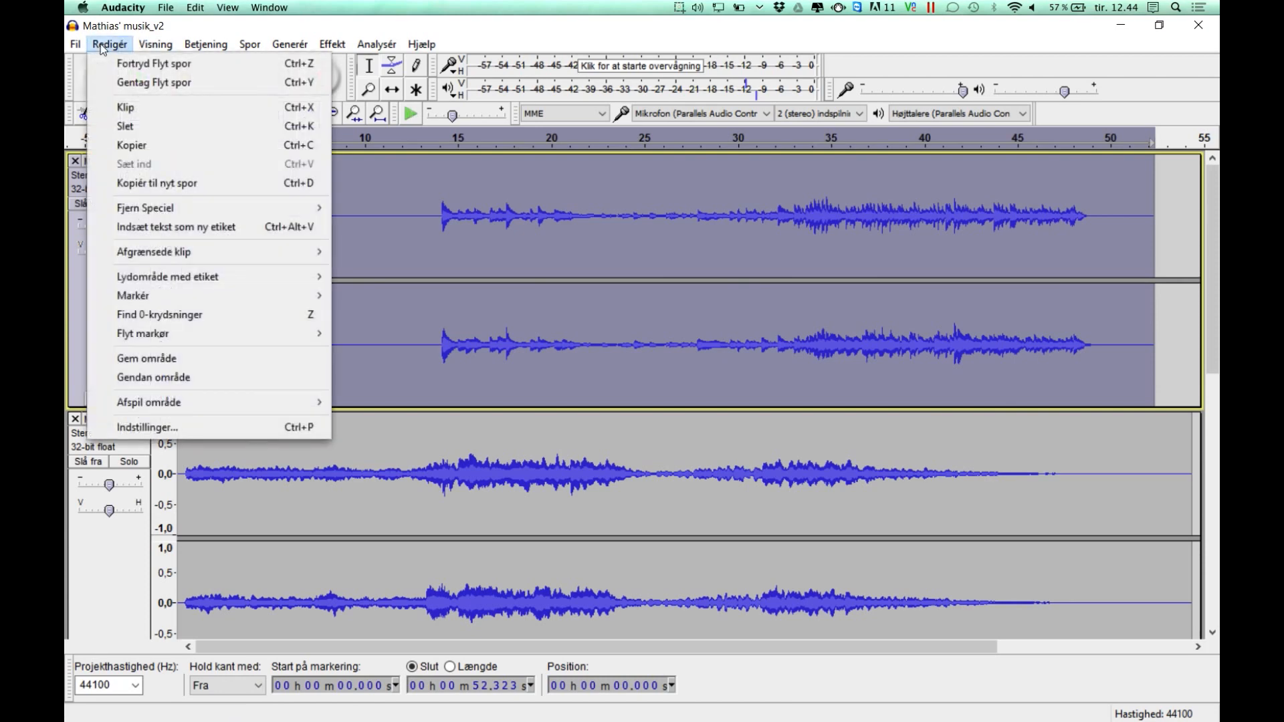
{"action": "left_click", "coordinate": [130, 68]}
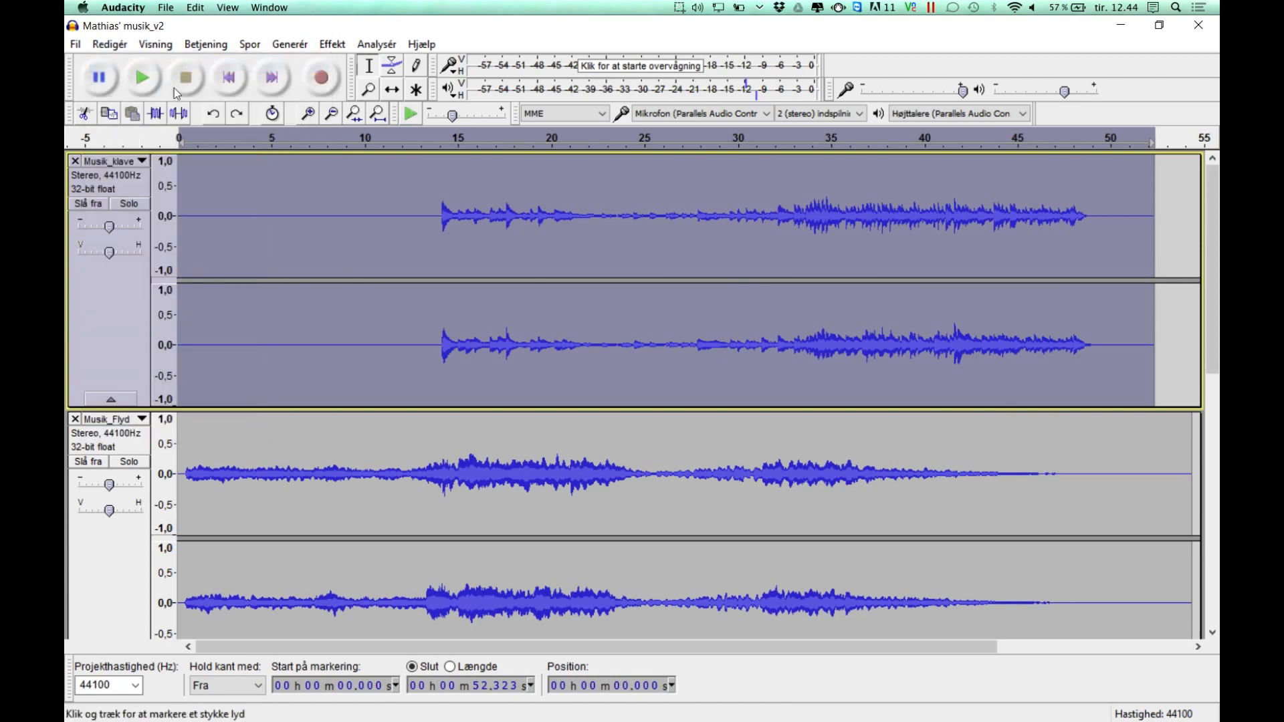
{"action": "left_click", "coordinate": [116, 48]}
{"action": "left_click", "coordinate": [114, 64]}
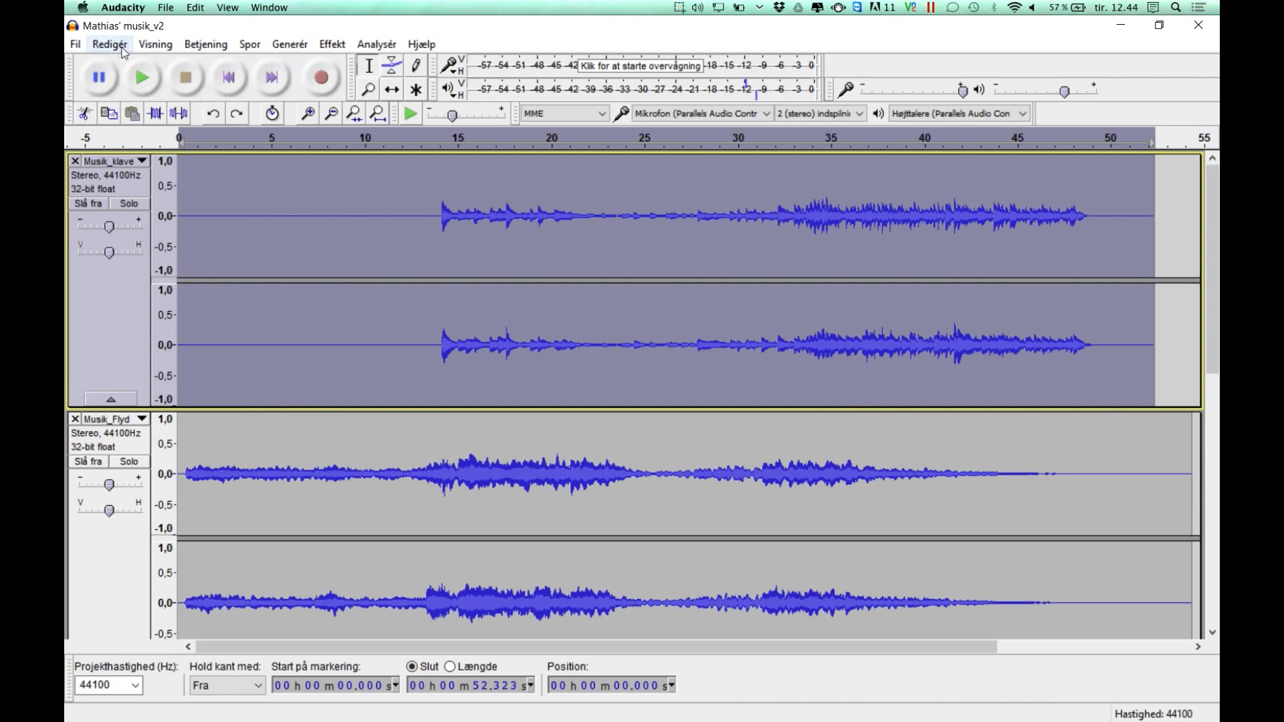
{"action": "left_click", "coordinate": [110, 45]}
{"action": "left_click", "coordinate": [129, 62]}
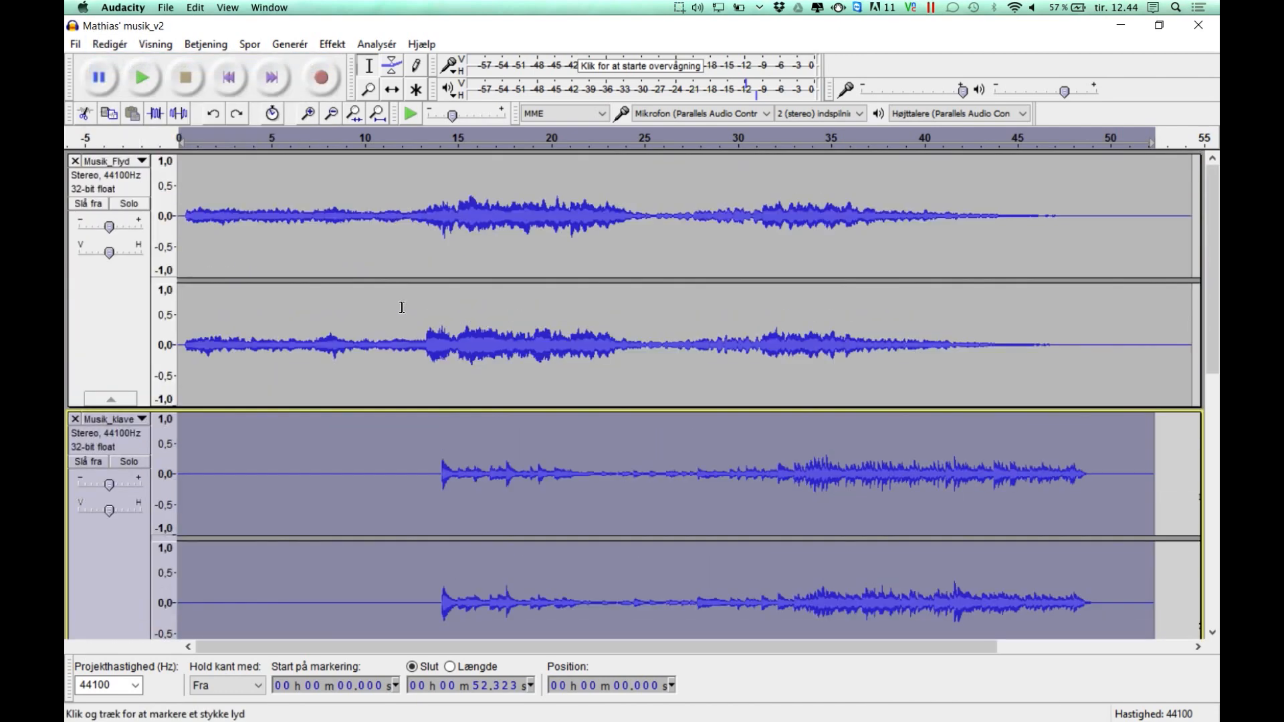
{"action": "left_click", "coordinate": [322, 273]}
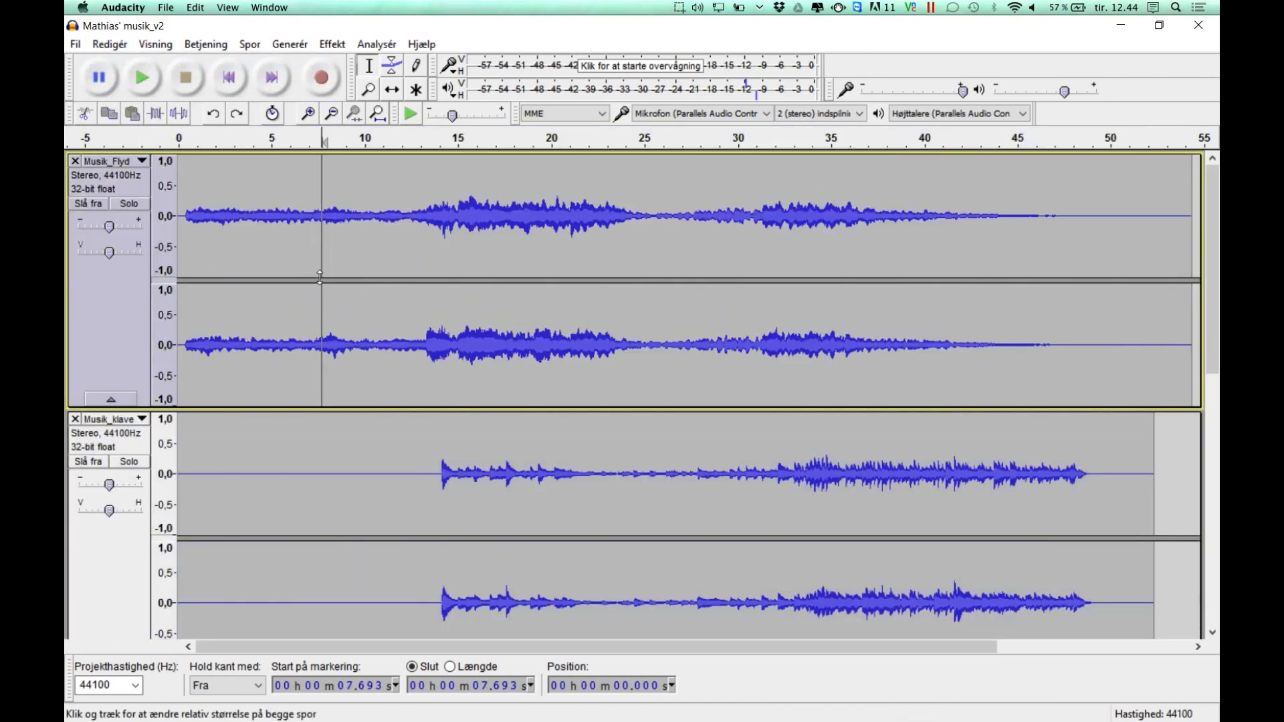